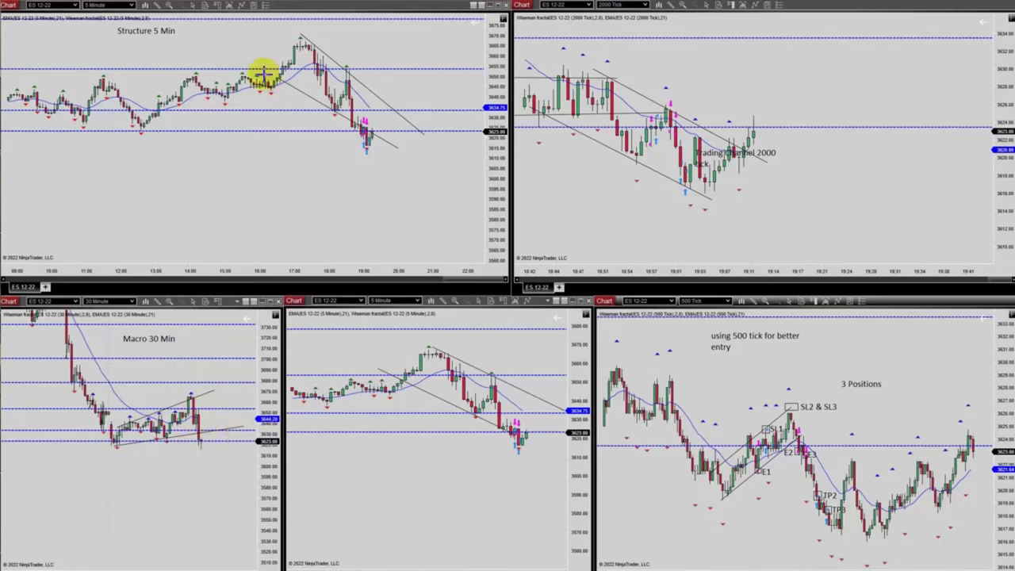
Draw a green channel over the 5-minute down-move, then sketch and undo 500-tick channel lines
left_click_drag(301, 36, 437, 148)
left_click_drag(295, 84, 411, 168)
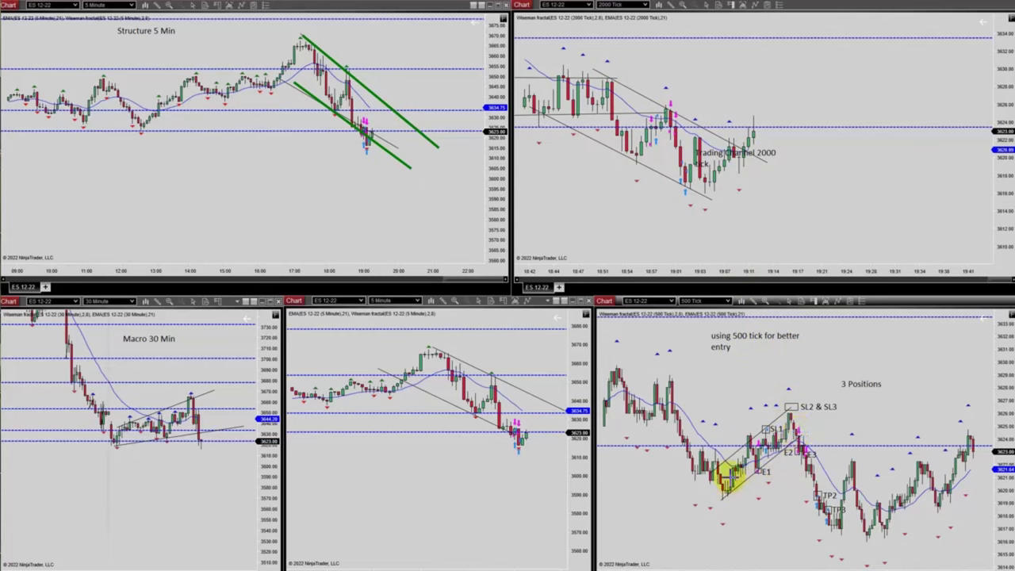
left_click_drag(663, 373, 821, 480)
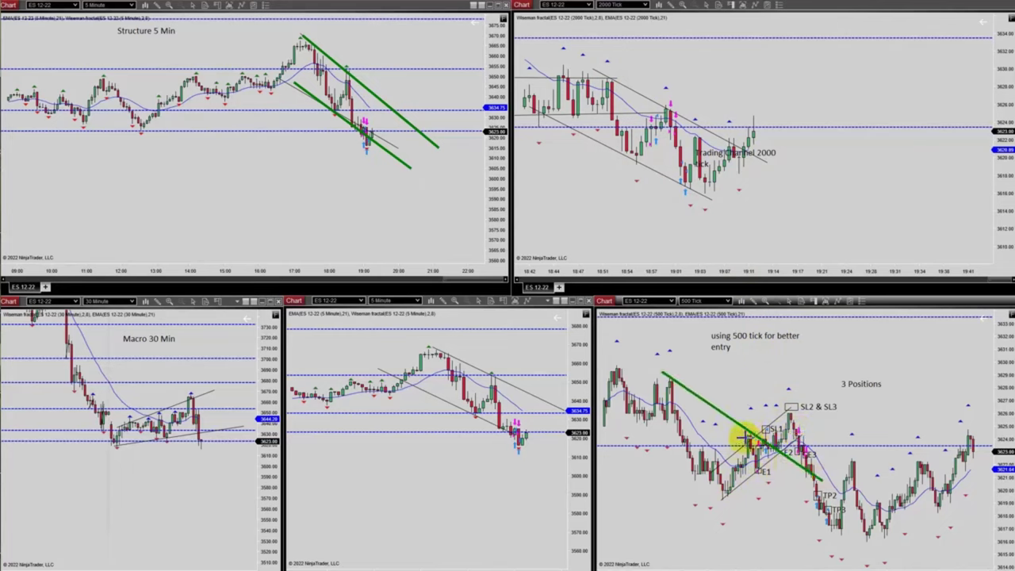
left_click_drag(641, 442, 802, 552)
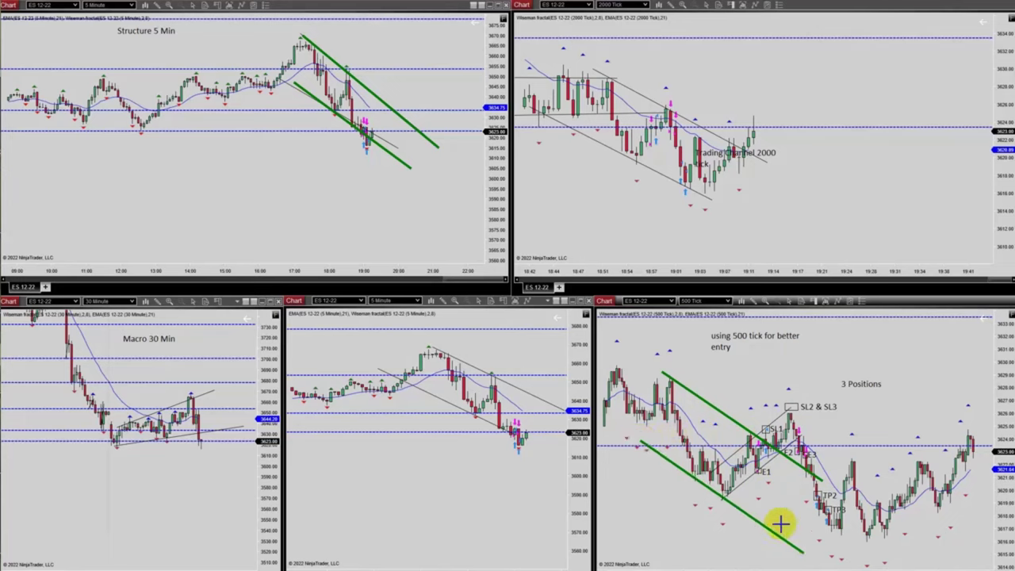
left_click_drag(731, 492, 762, 435)
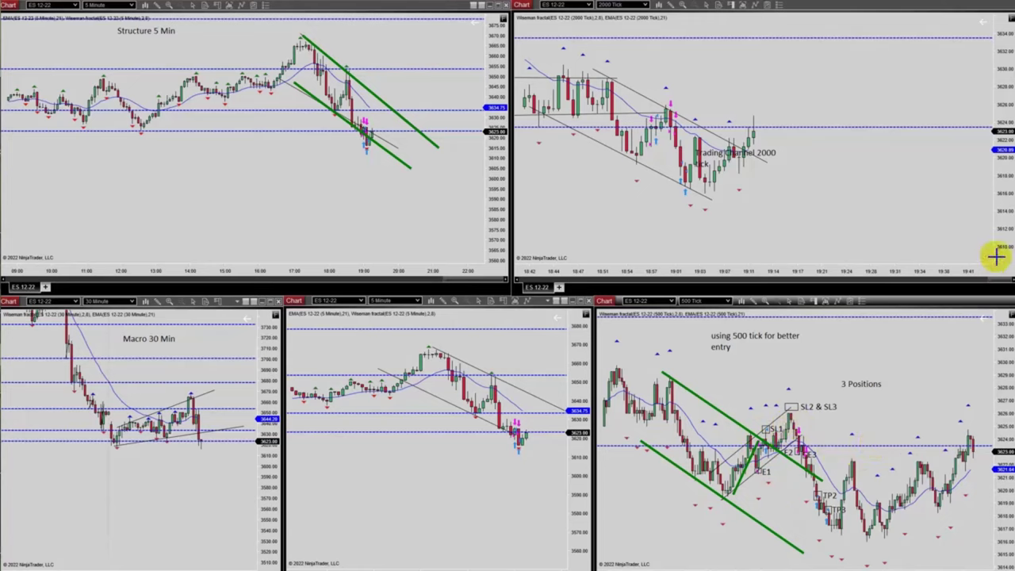
key("ctrl+z")
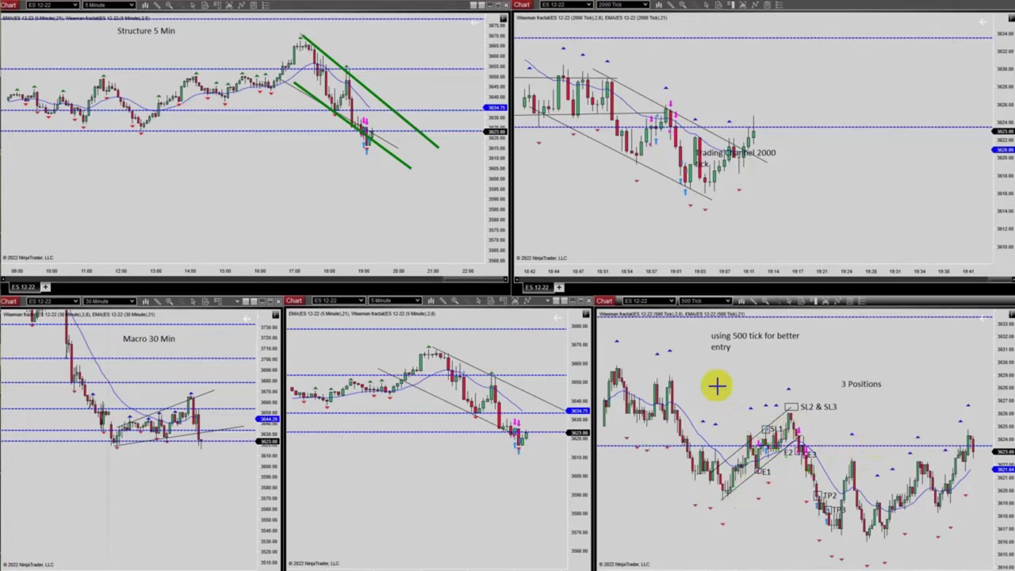
Draw a trend line from the 500-tick left peak past SL2 & SL3, plus a rising line
left_click(615, 366)
left_click(892, 434)
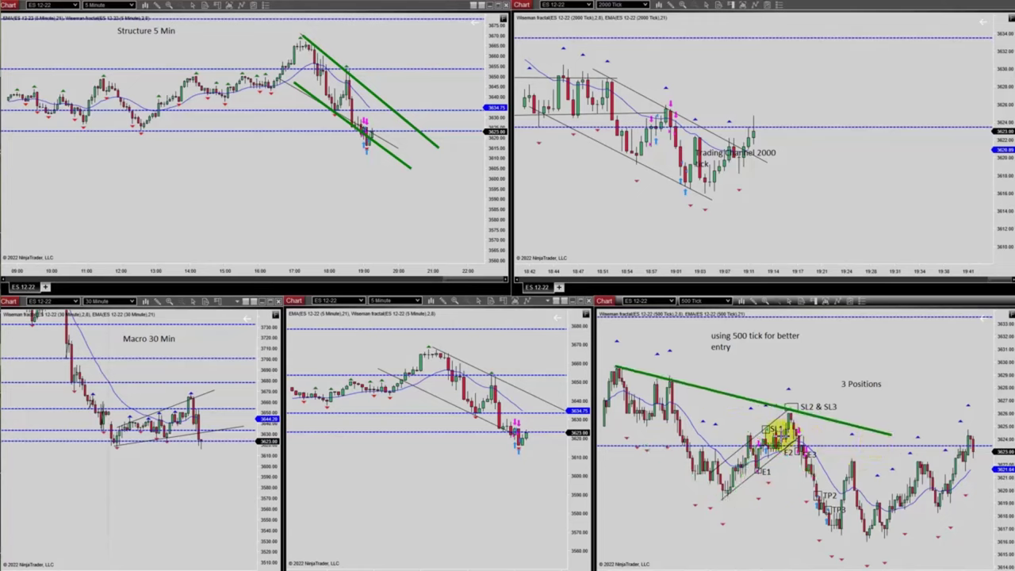
left_click(718, 503)
left_click(839, 403)
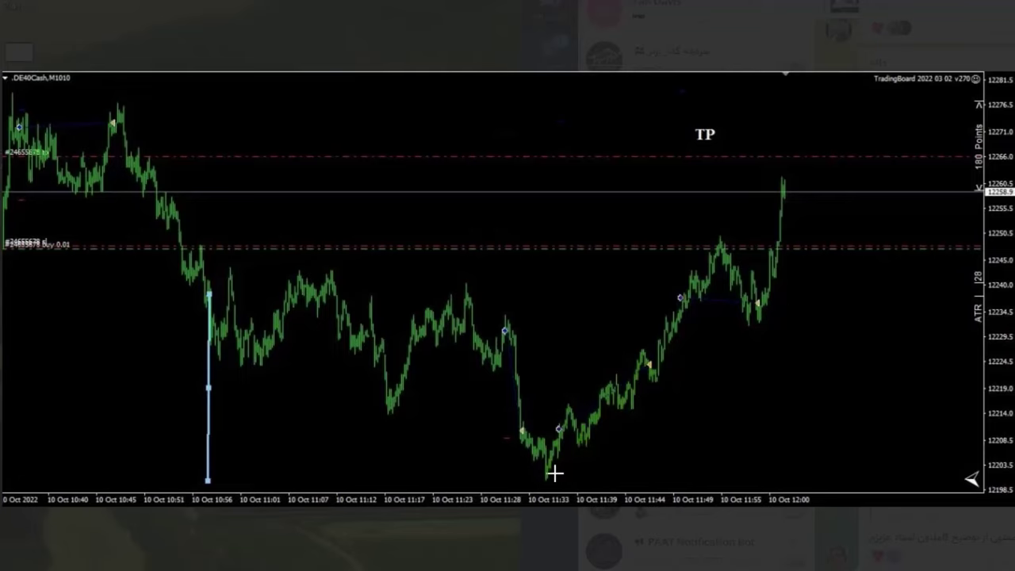
Draw the green rising channel off the 11:33 low and red arrows at the first two entries
left_click_drag(549, 478, 701, 347)
left_click_drag(534, 436, 675, 316)
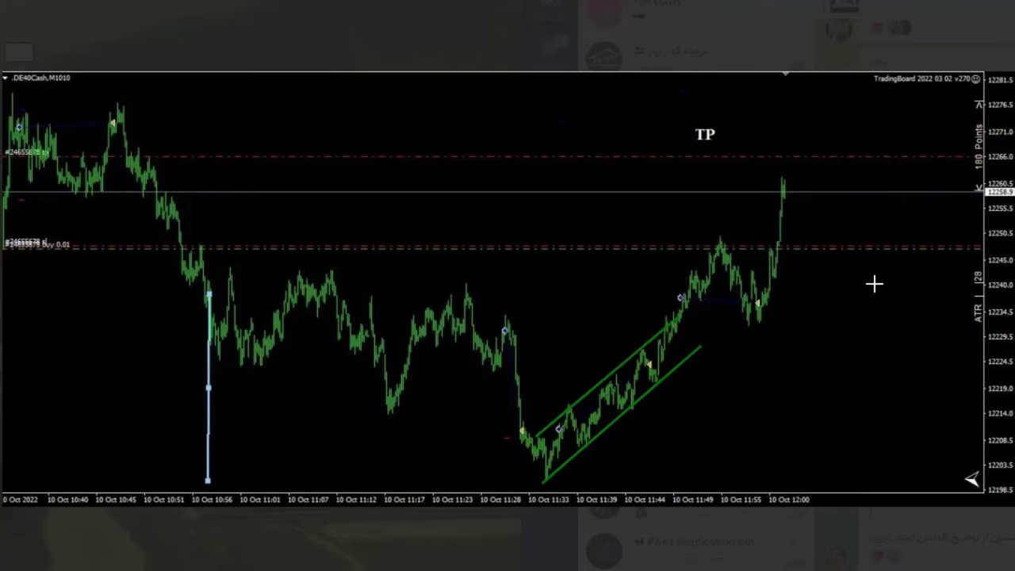
left_click_drag(777, 461, 589, 435)
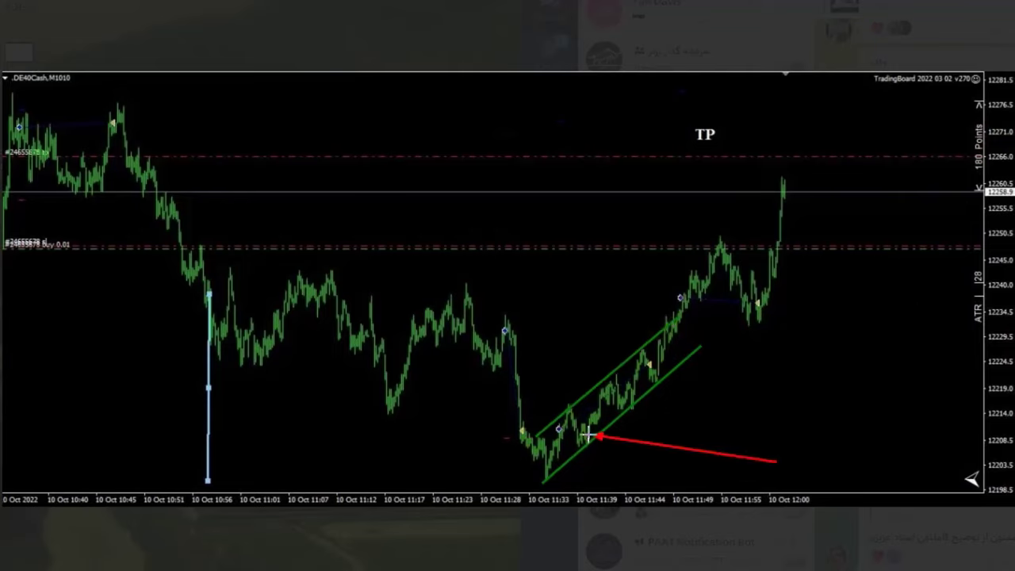
left_click_drag(767, 417, 655, 365)
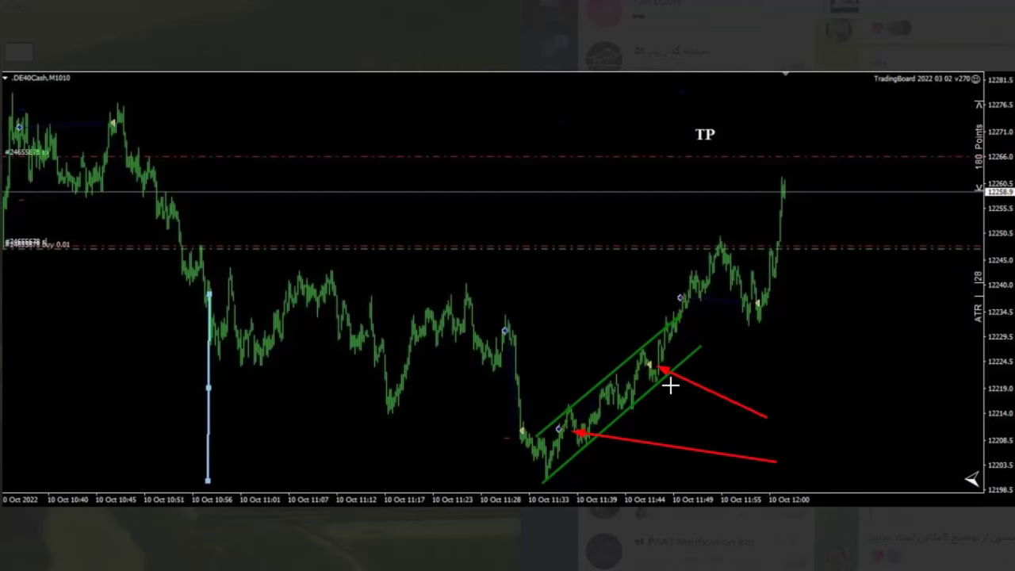
Add a steeper green trend line and arrows at the third and pullback entries, then undo
left_click_drag(665, 365, 749, 218)
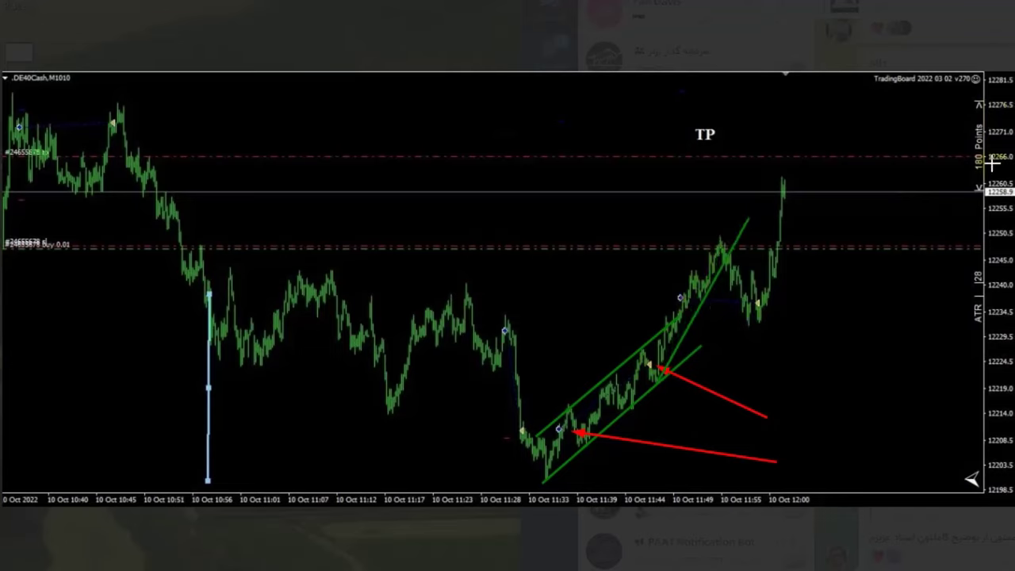
left_click_drag(803, 383, 687, 302)
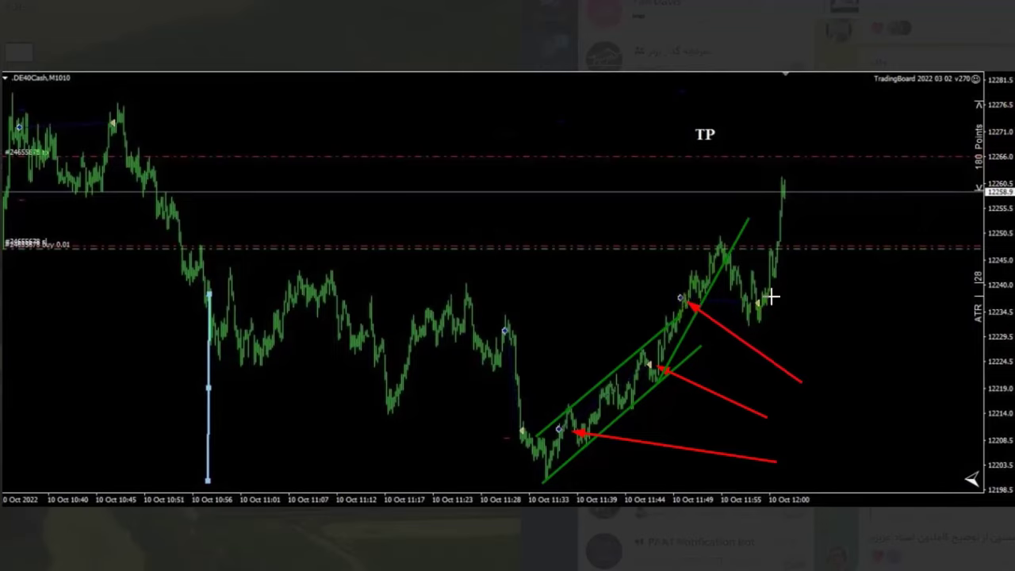
left_click_drag(836, 315, 778, 308)
key("ctrl+z")
key("ctrl+z")
key("ctrl+z")
key("ctrl+z")
key("ctrl+z")
key("ctrl+z")
key("ctrl+z")
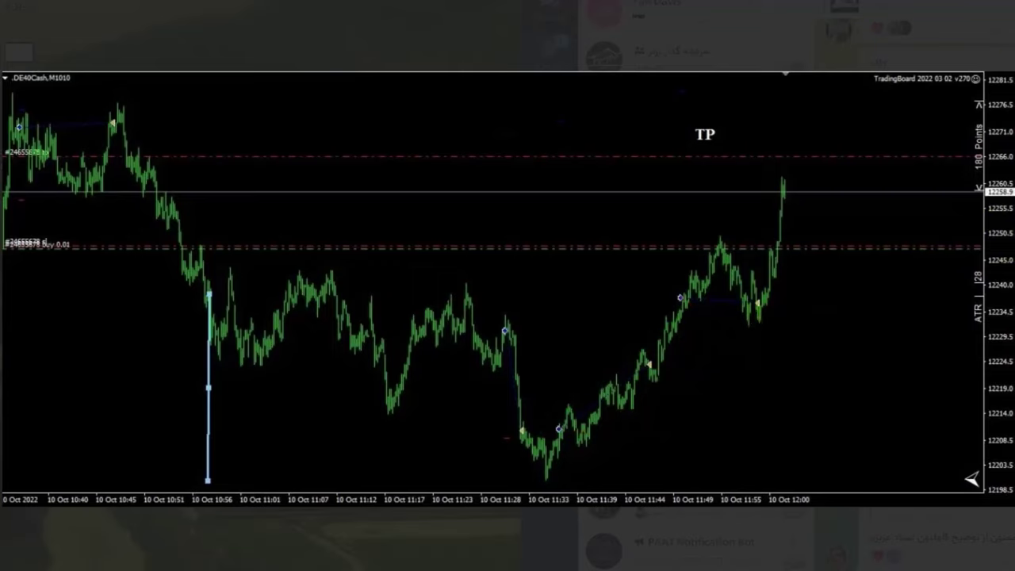
Draw long parallel green lines under the lows and across the highs, plus a short line from the peak
left_click_drag(529, 486, 926, 199)
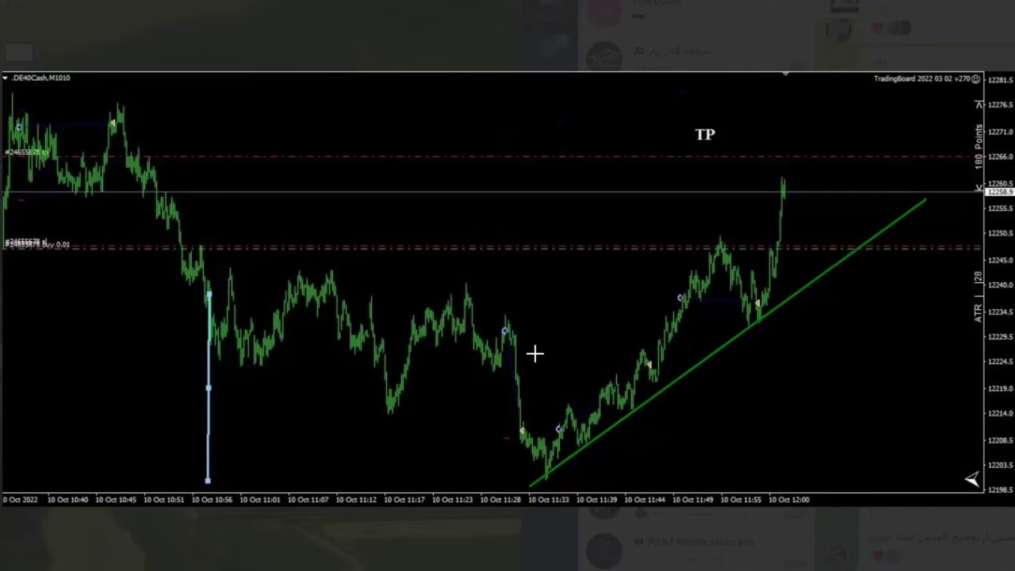
left_click_drag(541, 427, 845, 105)
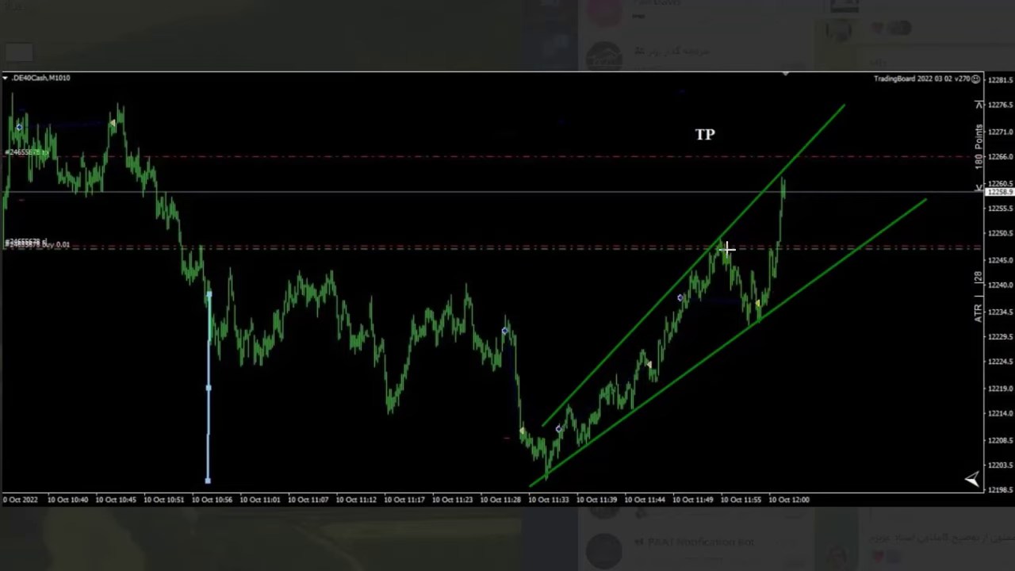
left_click_drag(720, 240, 788, 308)
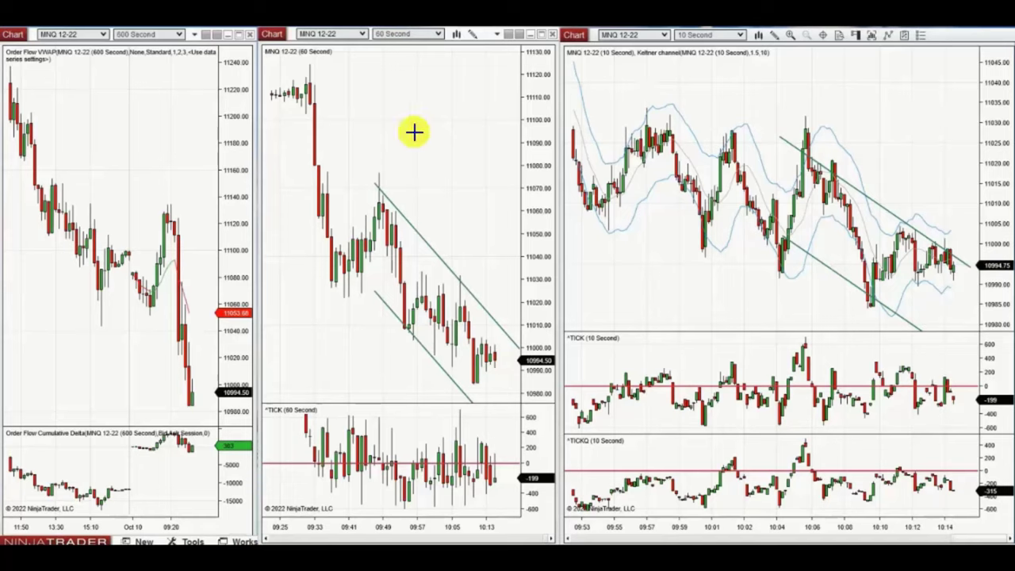
Sketch two down-trend lines on the 600-second chart and two rising 10-second lines, then undo them
left_click_drag(11, 71, 232, 270)
left_click_drag(31, 200, 205, 445)
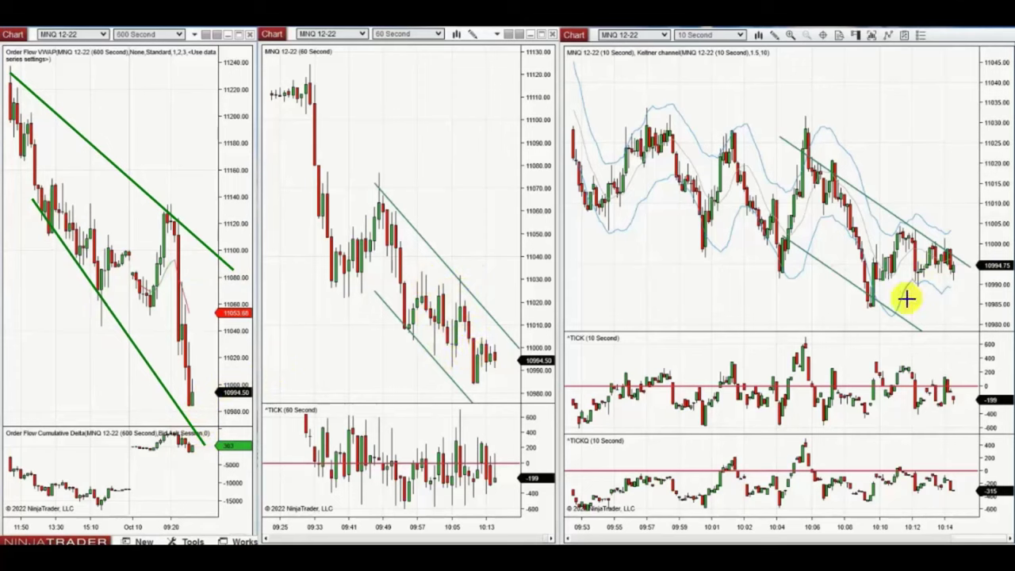
left_click(871, 307)
left_click(919, 239)
left_click(870, 308)
left_click(967, 251)
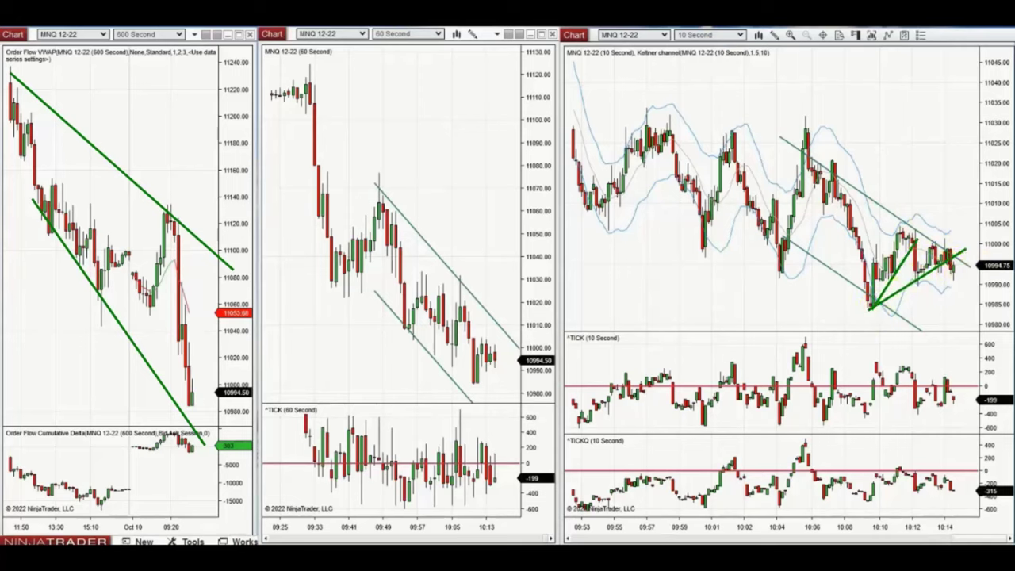
key("ctrl+z")
key("ctrl+z")
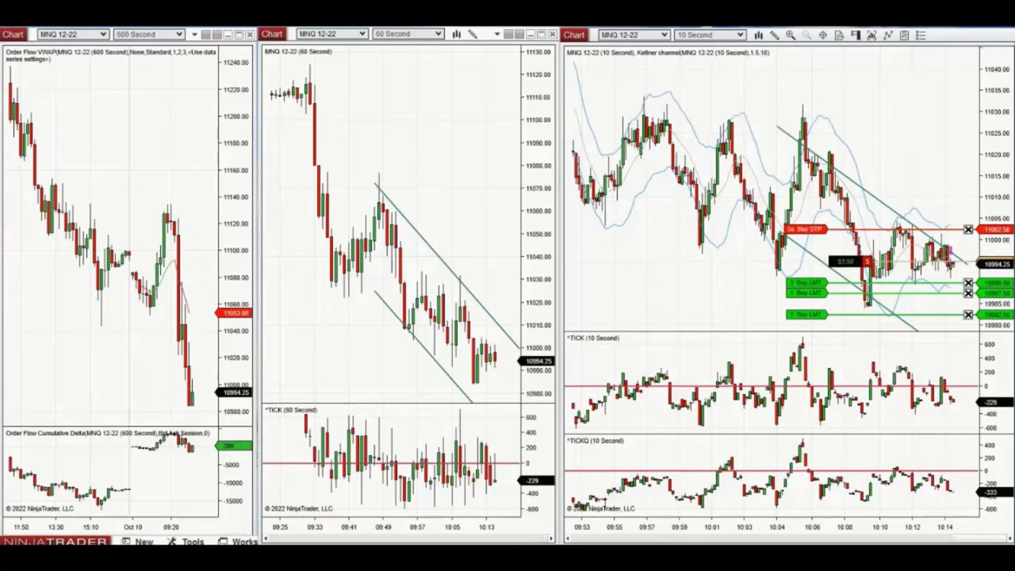
Switch the right MNQ chart to 5-second bars and merge the lower Sell LMT into the upper one
left_click_drag(936, 530, 902, 530)
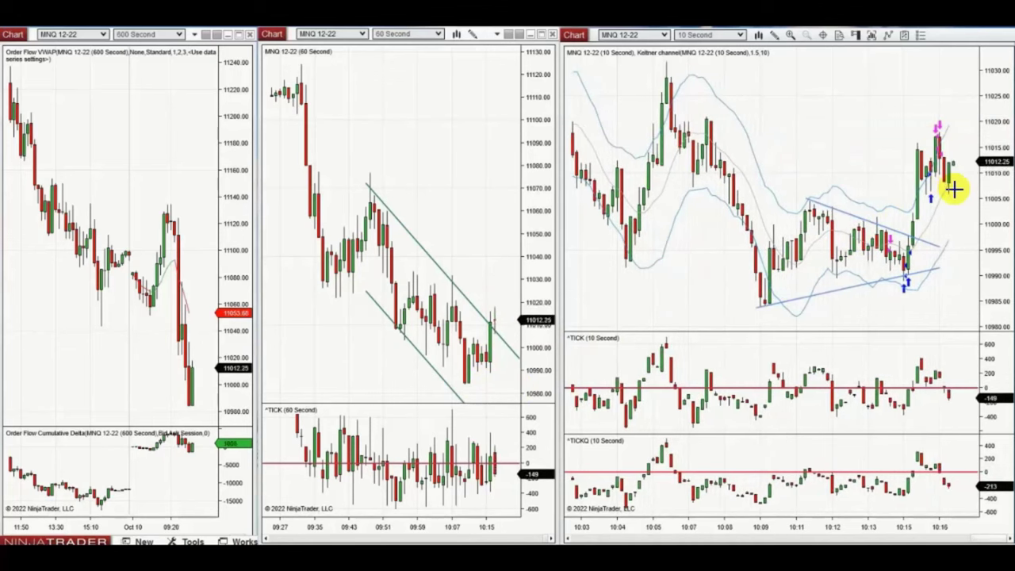
left_click(741, 35)
left_click(778, 79)
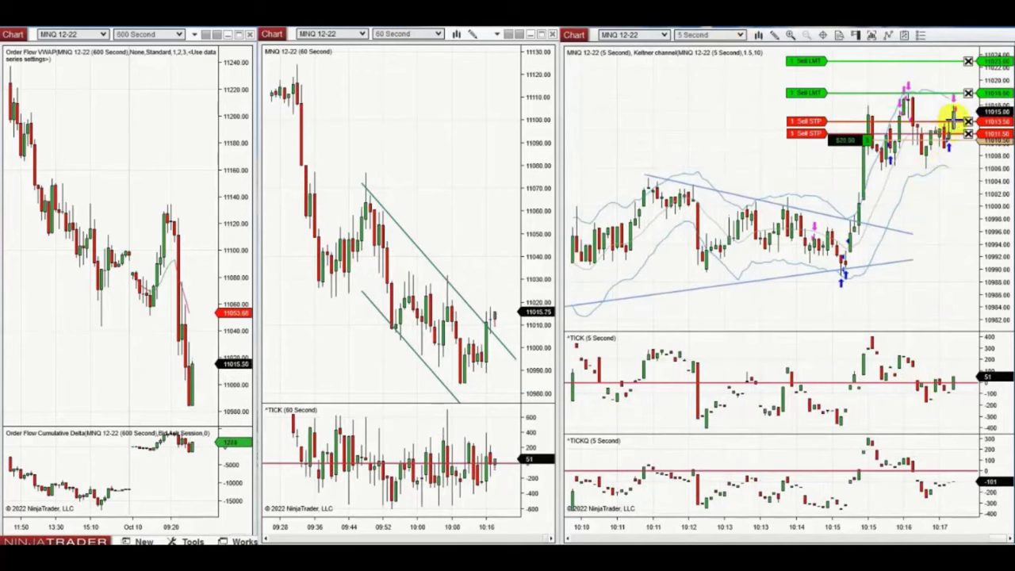
left_click_drag(964, 95, 963, 65)
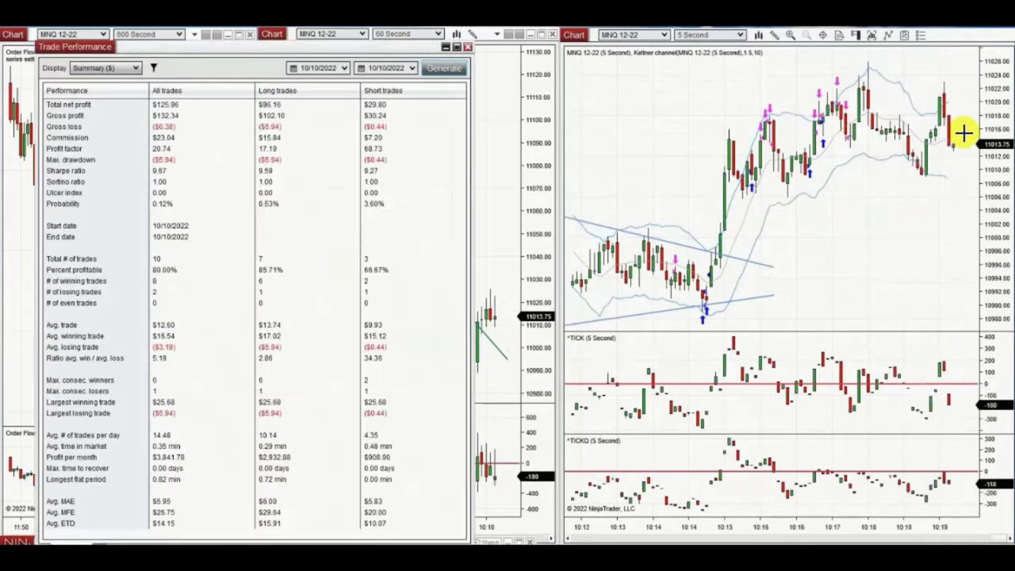
key("super+alt+d")
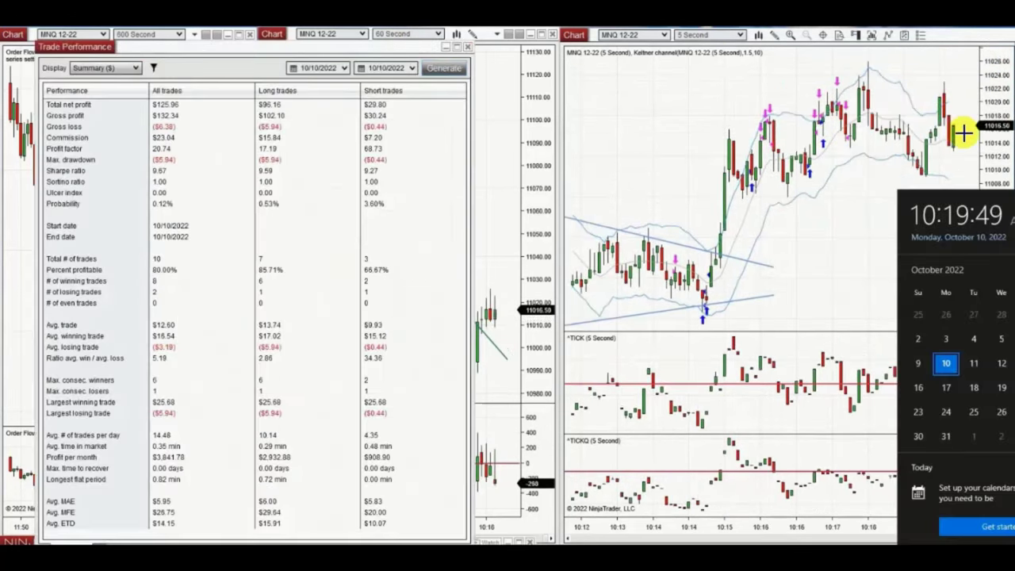
Close the Windows clock and calendar flyout over the Trade Performance window
left_click(325, 236)
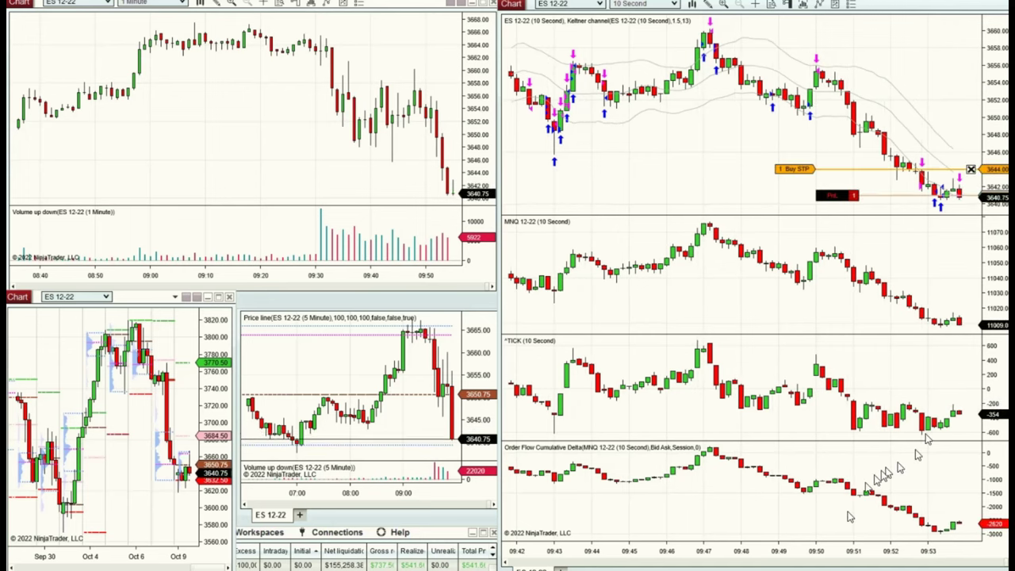
Raise the ES 12-22 buy stop entry, then lower the protective sell stop on the 10-second chart
left_click_drag(832, 549, 703, 546)
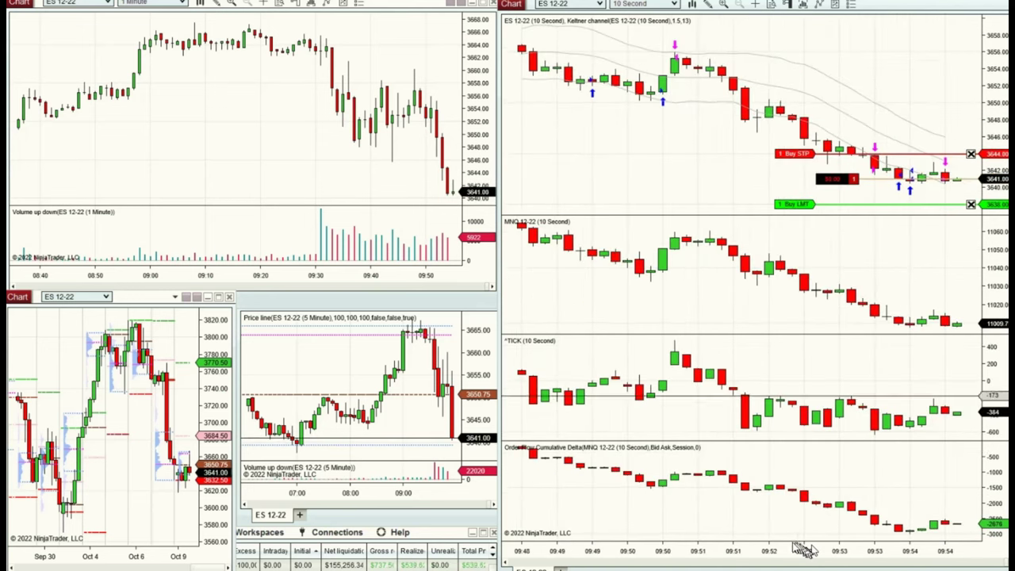
scroll(865, 396, "down", 3)
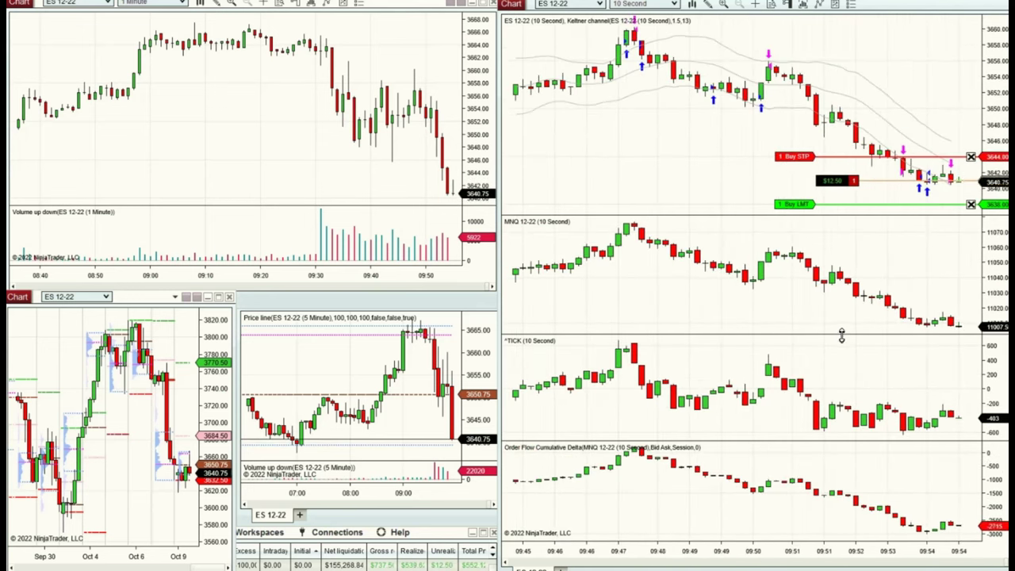
left_click_drag(843, 316, 842, 313)
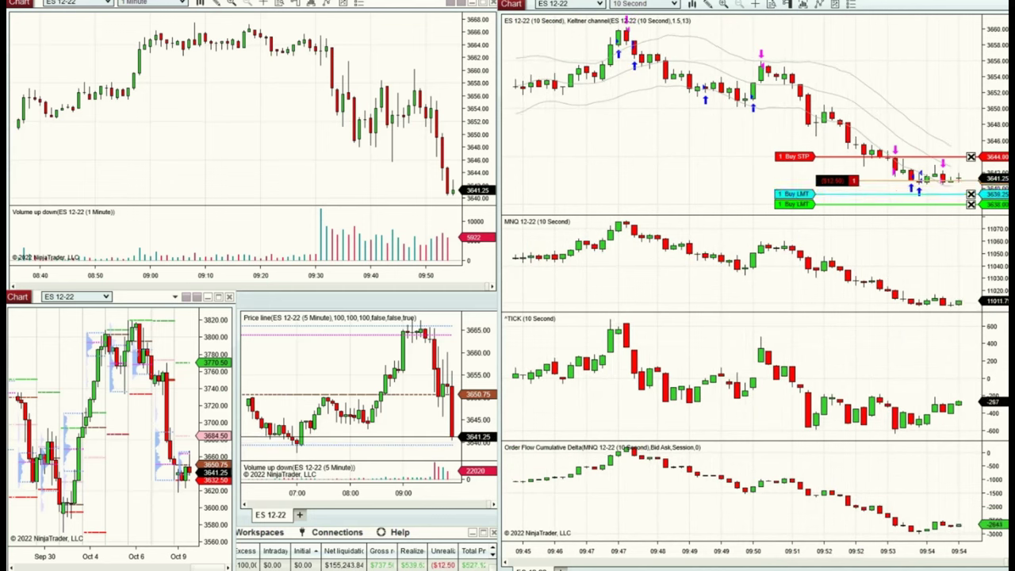
left_click_drag(799, 156, 801, 135)
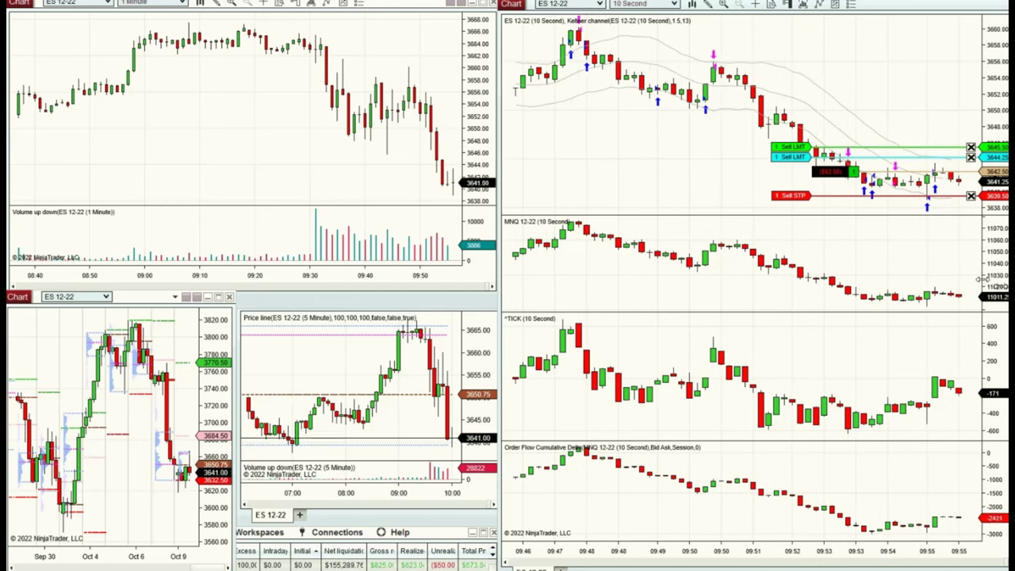
left_click_drag(795, 205, 794, 213)
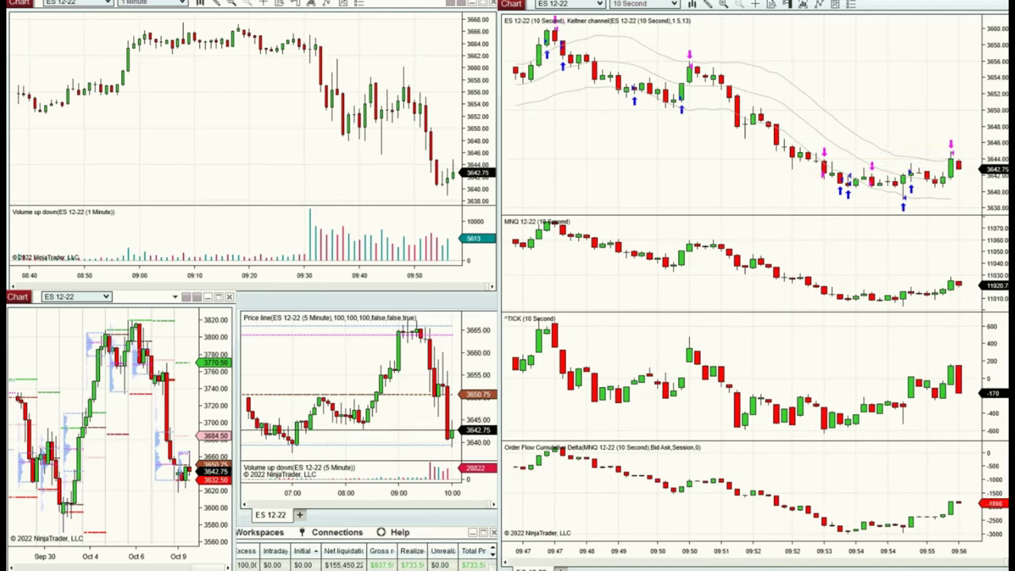
key("super+alt+d")
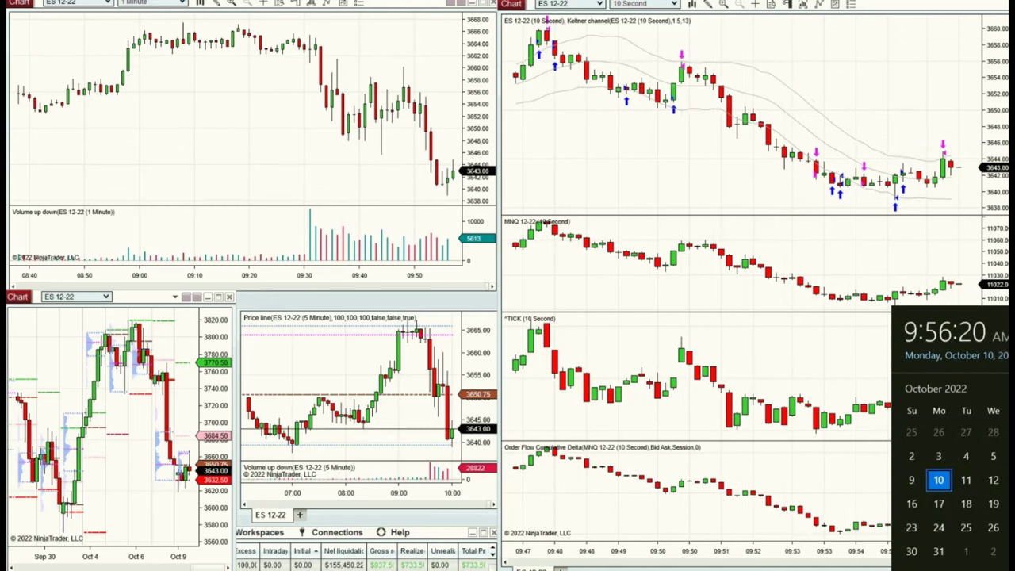